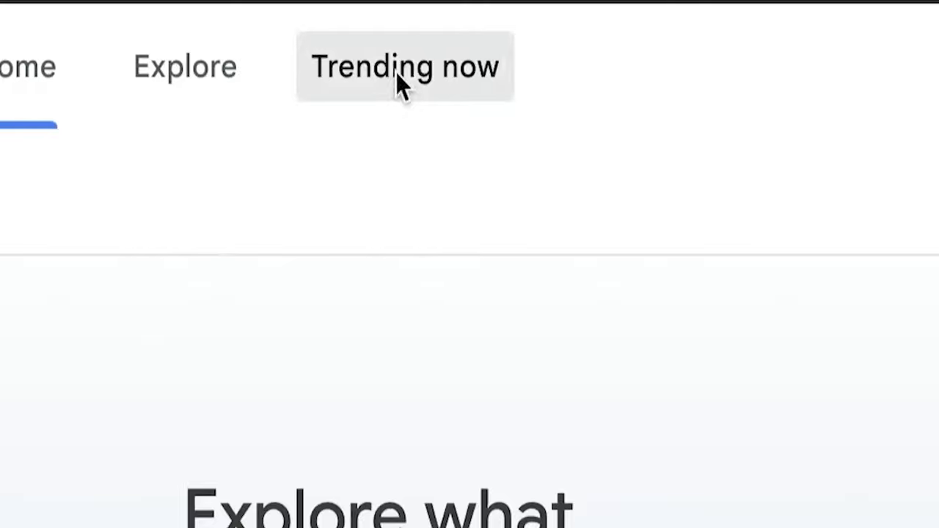
Open Google Trends' daily US search trends and find Taylor Swift leading at 200K+ searches.
left_click(397, 71)
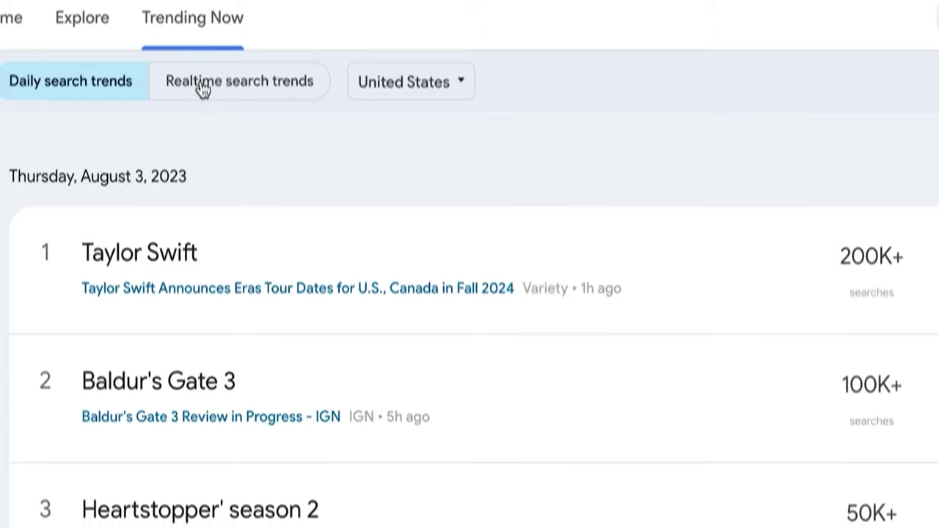
scroll(385, 294, "down", 3)
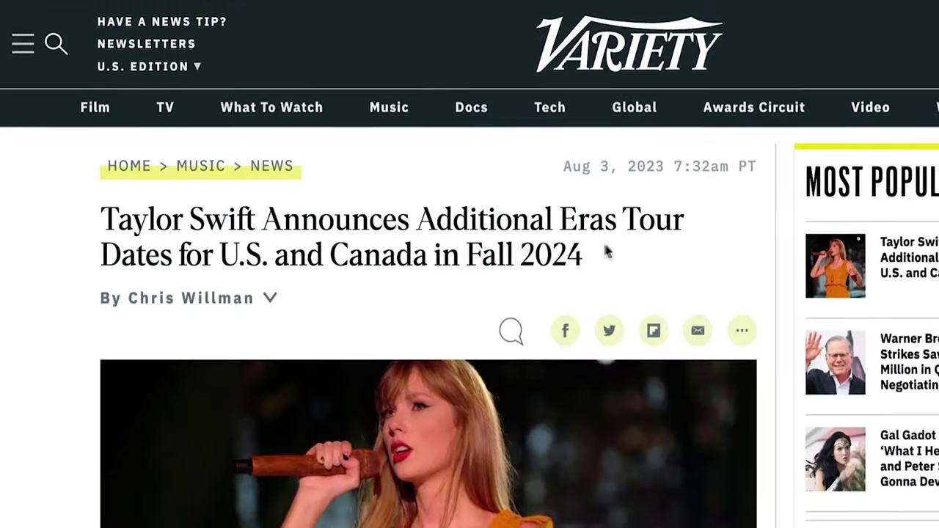
Copy the Variety headline about additional Eras Tour dates and hide ChatGPT's chat sidebar.
left_click_drag(605, 252, 209, 205)
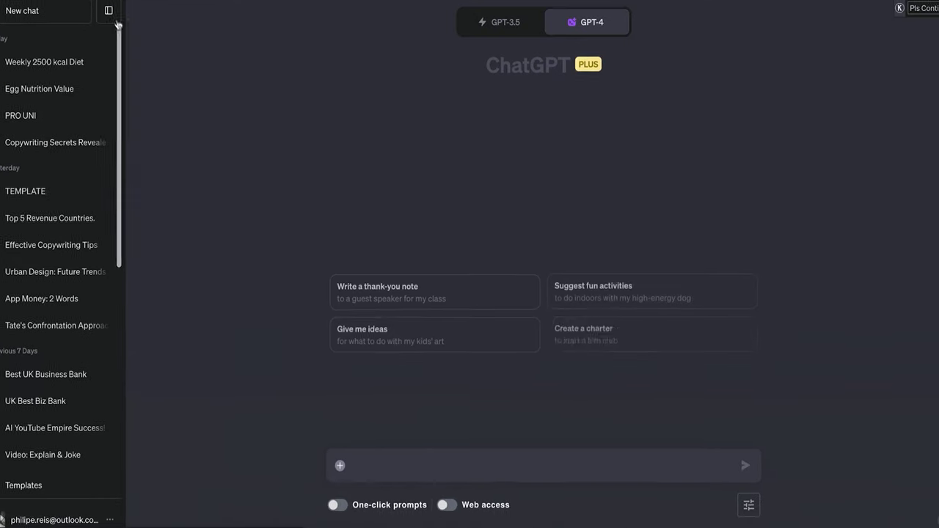
left_click(109, 11)
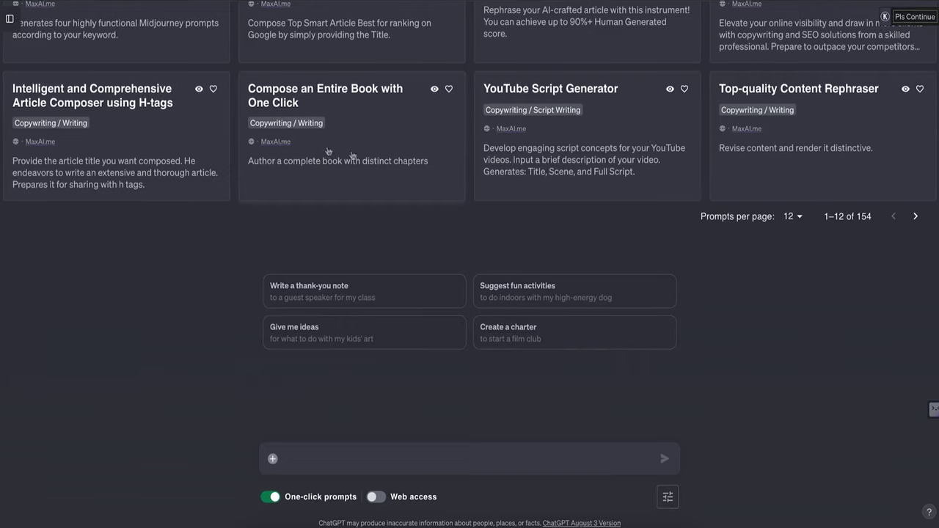
scroll(624, 129, "up", 5)
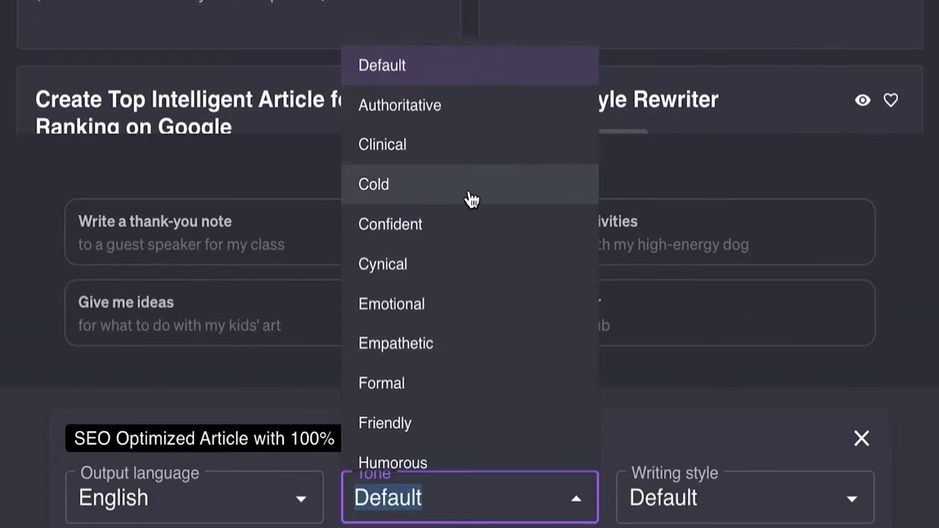
Run the SEO Optimized Article prompt in a Friendly tone and review the generated outline and article.
left_click(385, 423)
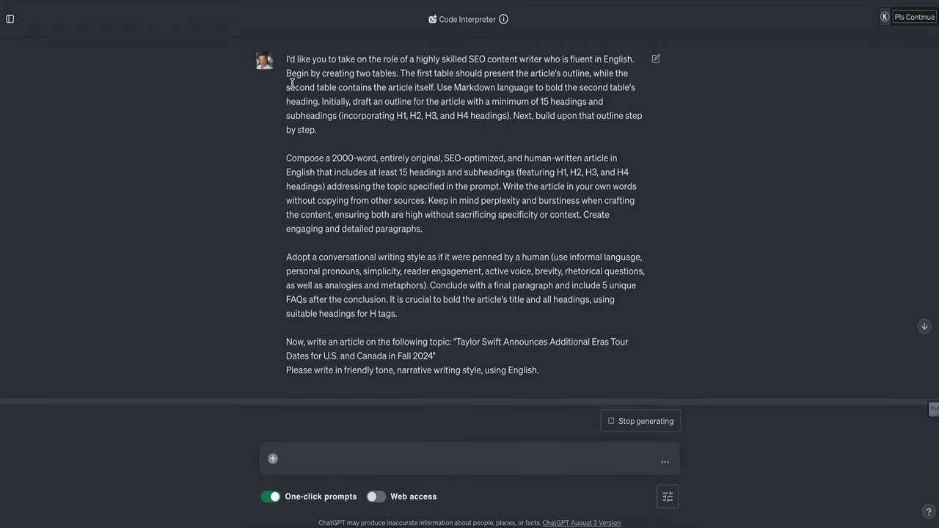
scroll(408, 127, "down", 4)
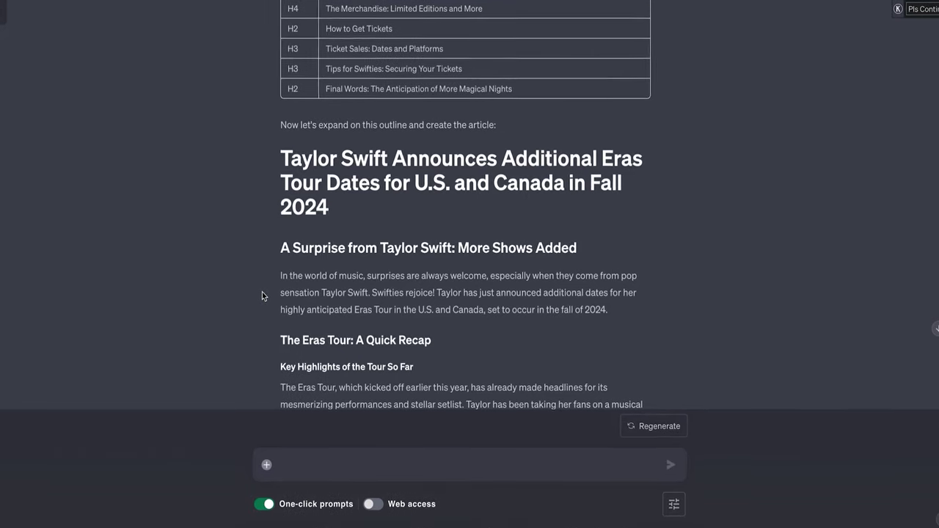
scroll(262, 295, "down", 3)
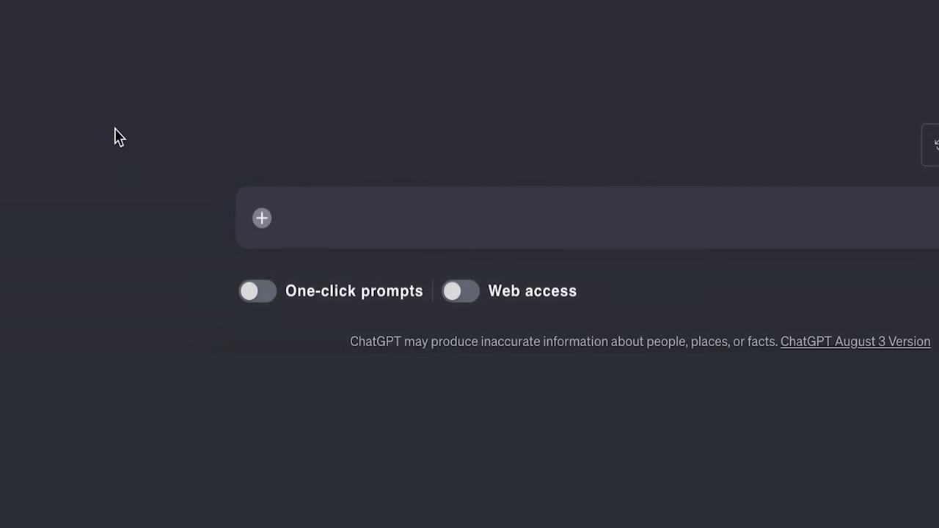
Ask ChatGPT to add a persuasive Youtuber Pro course advert mid-article, then select the revised reply.
type("Now i wa")
type("nt you to add some type of advertisement in a persuasive tone in the middle of the article enticing people to purchase a course called youtuber pro that will teach them how to start and grow a youtube channel, going from 0 to 280.000 subscribers in 6 months and blend it in the article in a way that makes sense with what is bei")
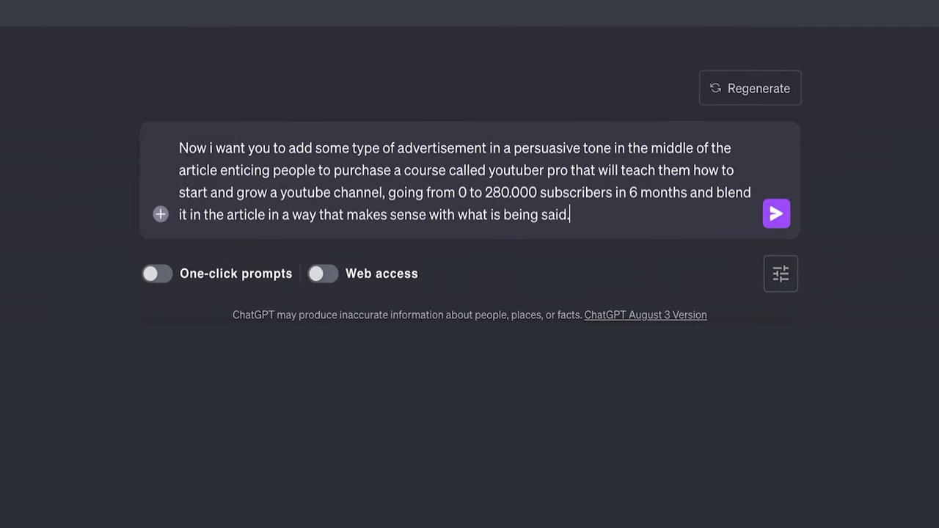
type("ng said.")
key("Return")
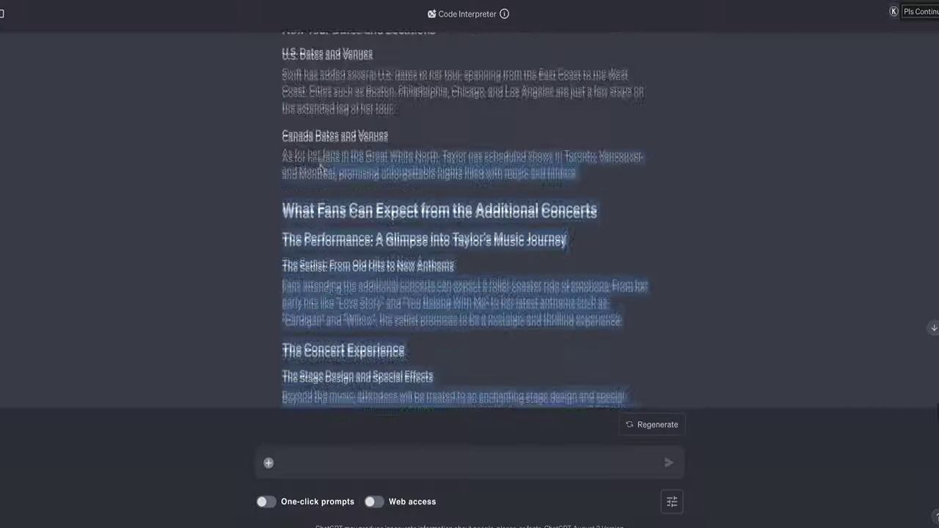
left_click_drag(293, 323, 272, 184)
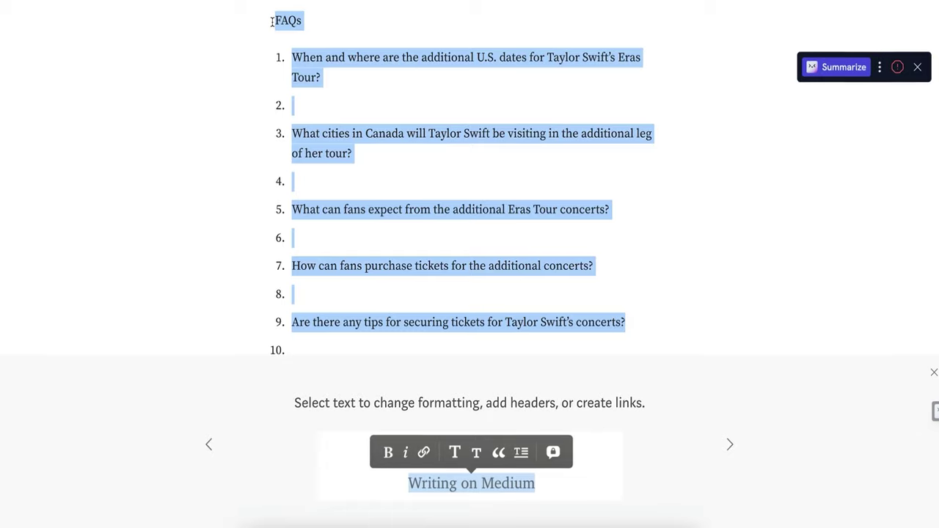
Delete the FAQ list and its leftover blank line from the Medium draft.
key("BackSpace")
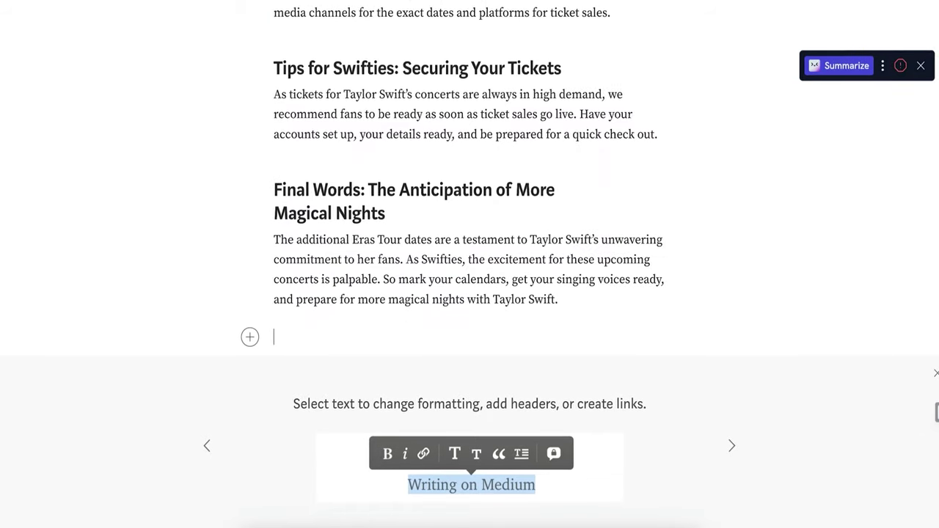
key("BackSpace")
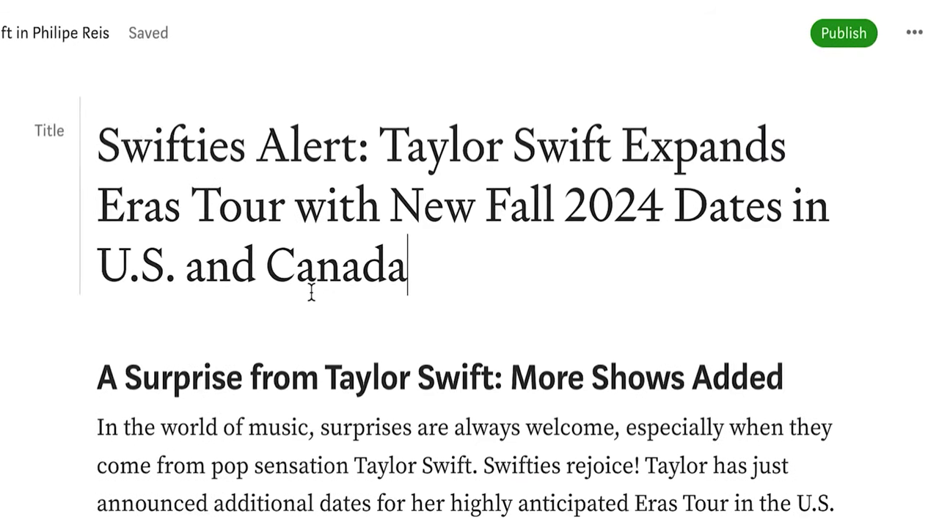
scroll(527, 140, "down", 10)
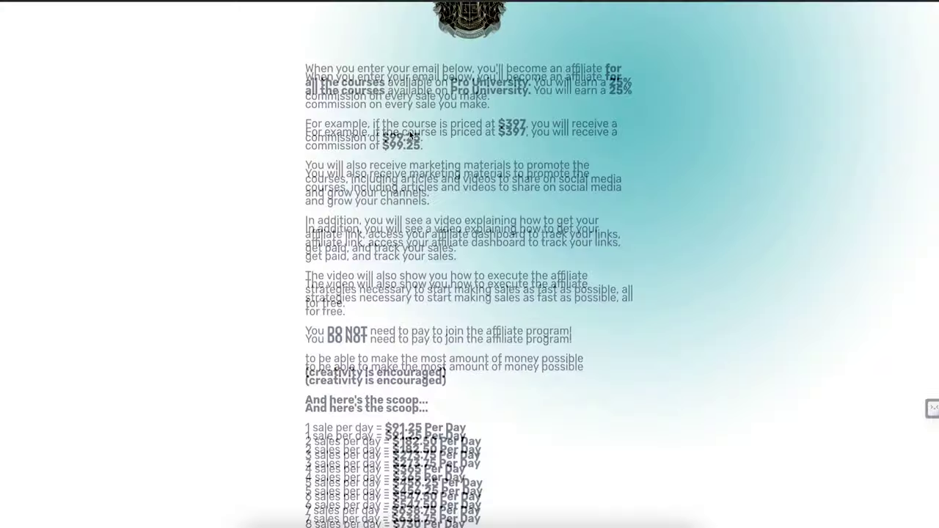
scroll(409, 133, "down", 5)
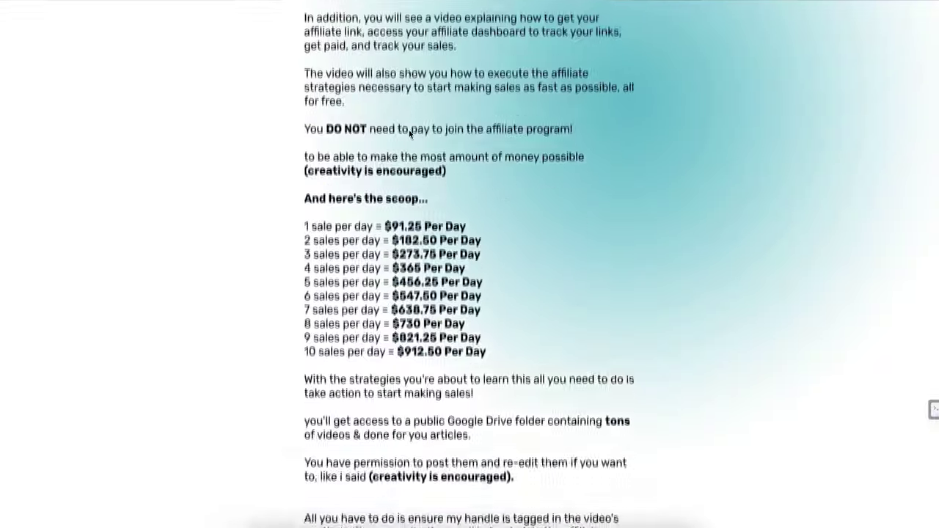
scroll(409, 133, "down", 5)
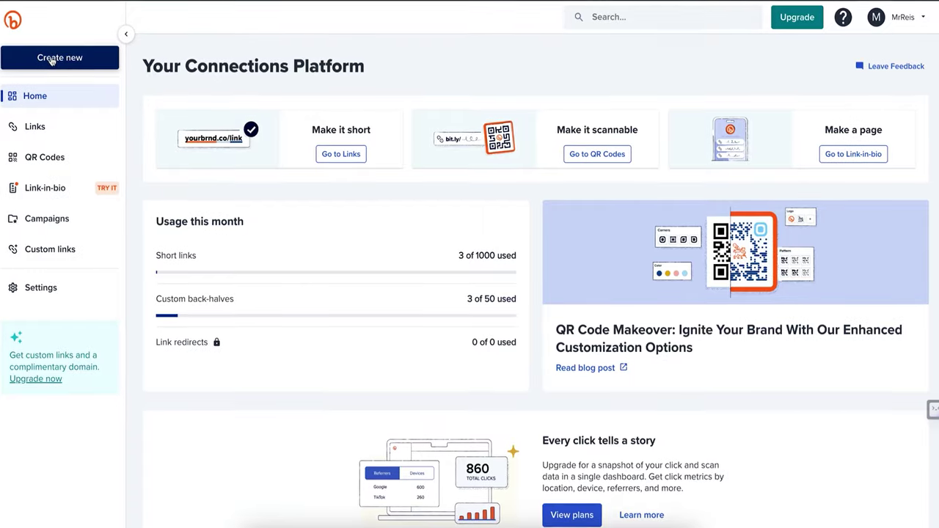
Start a new Bitly short link and set its custom back-half to 'affiliate'.
left_click(48, 59)
left_click(150, 63)
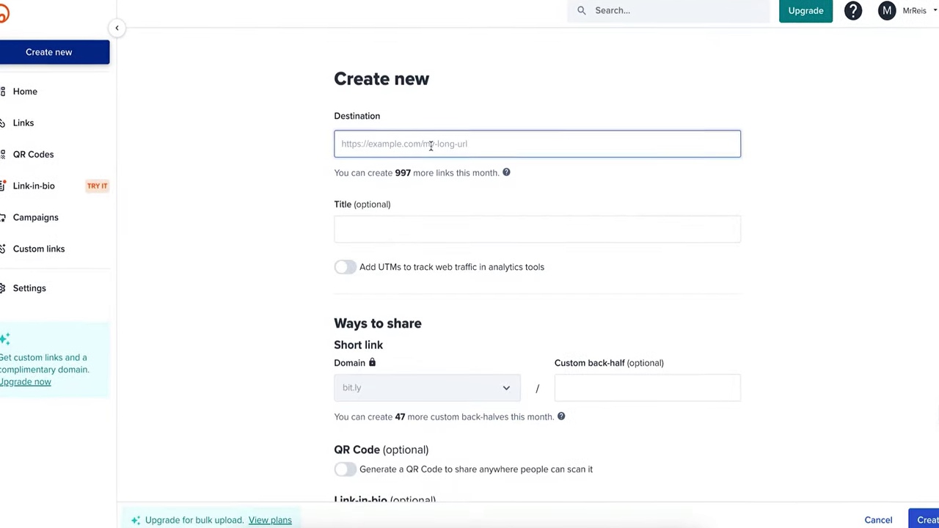
left_click(652, 391)
type("affiliate")
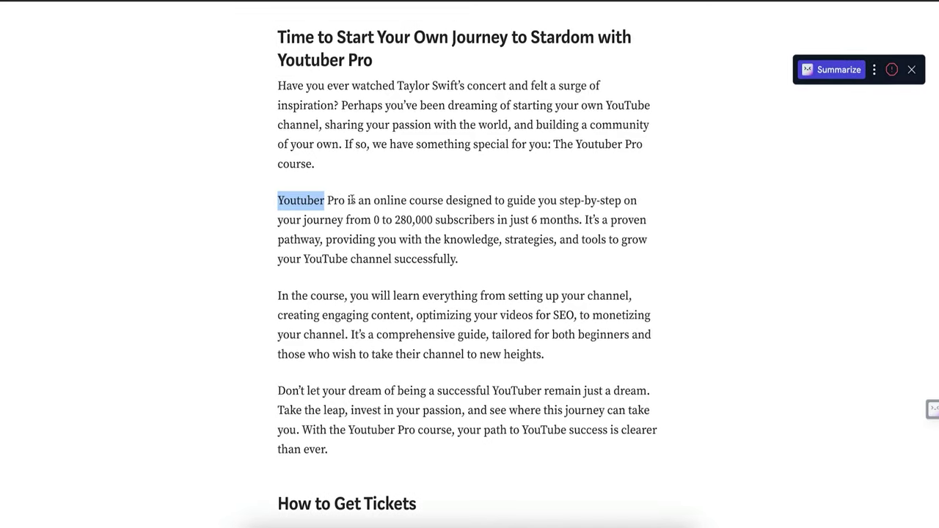
Select 'Youtuber Pro' in the advert passage and link it to the Bitly affiliate URL.
key("shift+Right")
key("shift+Right")
key("shift+Right")
key("shift+Right")
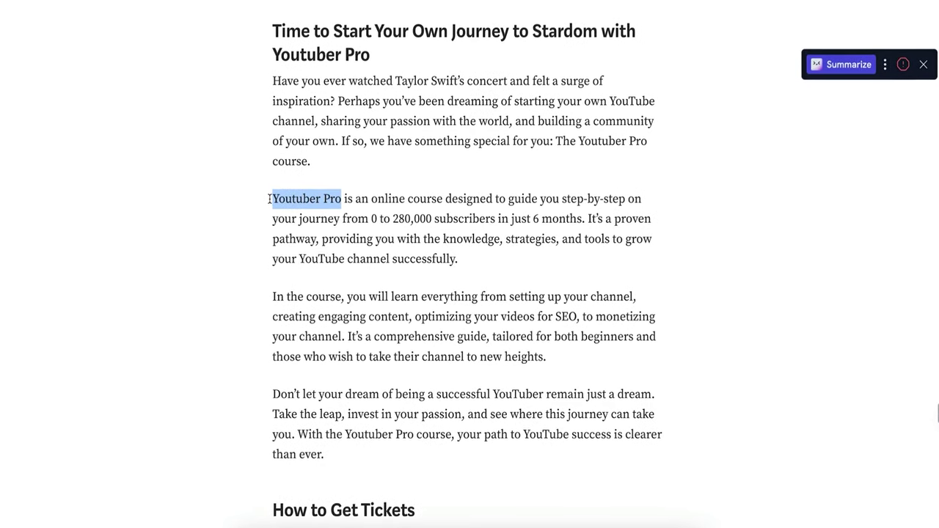
key("ctrl+v")
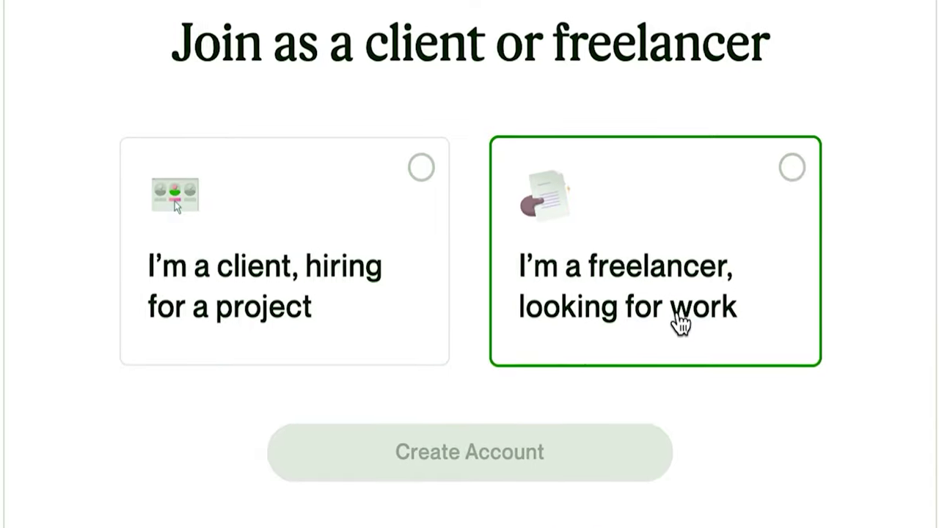
Choose Upwork's 'I'm a freelancer, looking for work' sign-up option.
left_click(682, 323)
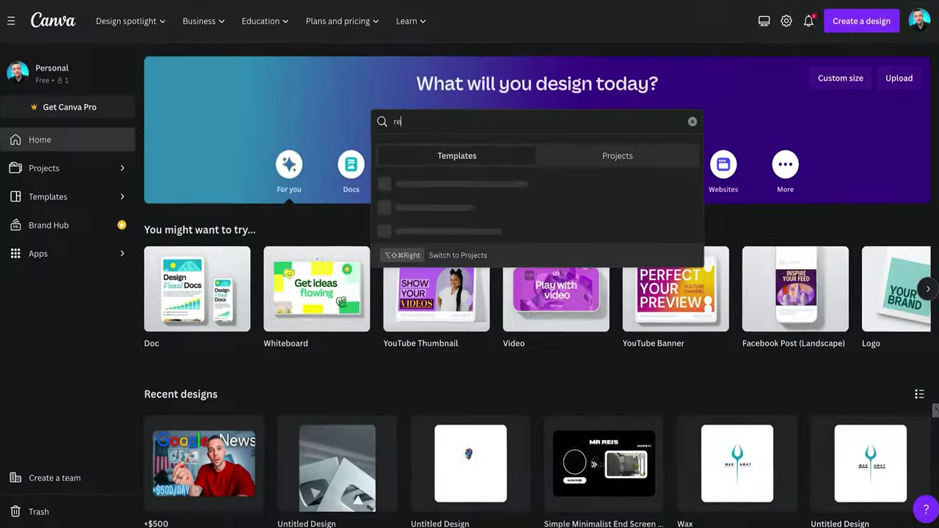
Search Canva for 'resume' templates, then review the $2,000 Centennial Apartments Full Website Copy job on Upwork.
type("sume")
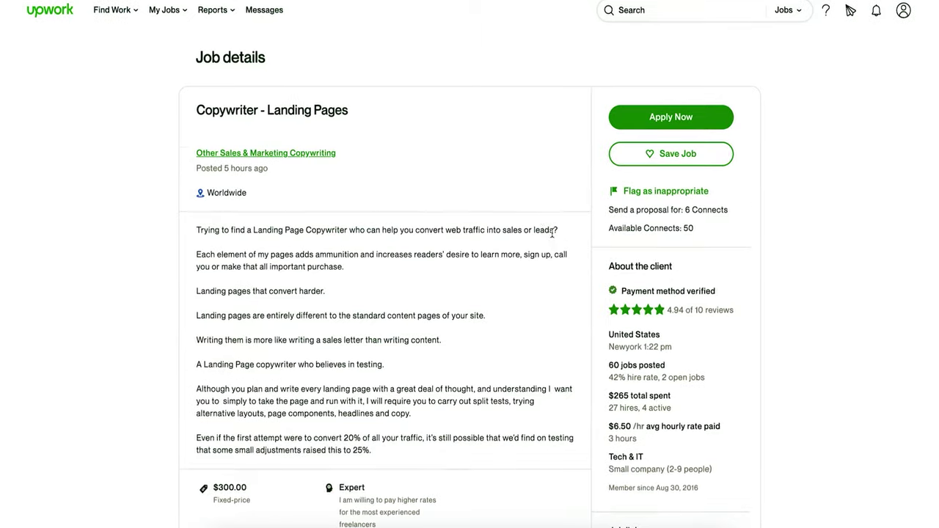
scroll(324, 341, "down", 5)
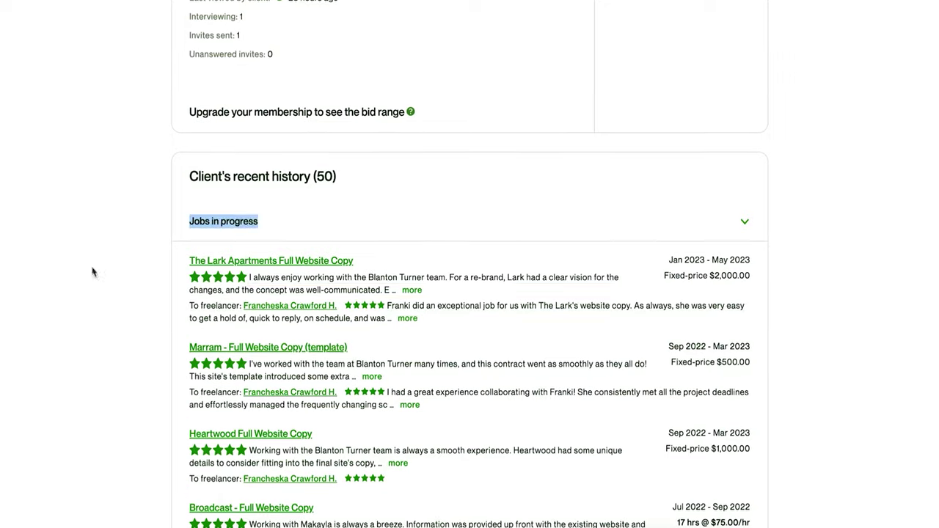
scroll(92, 272, "down", 10)
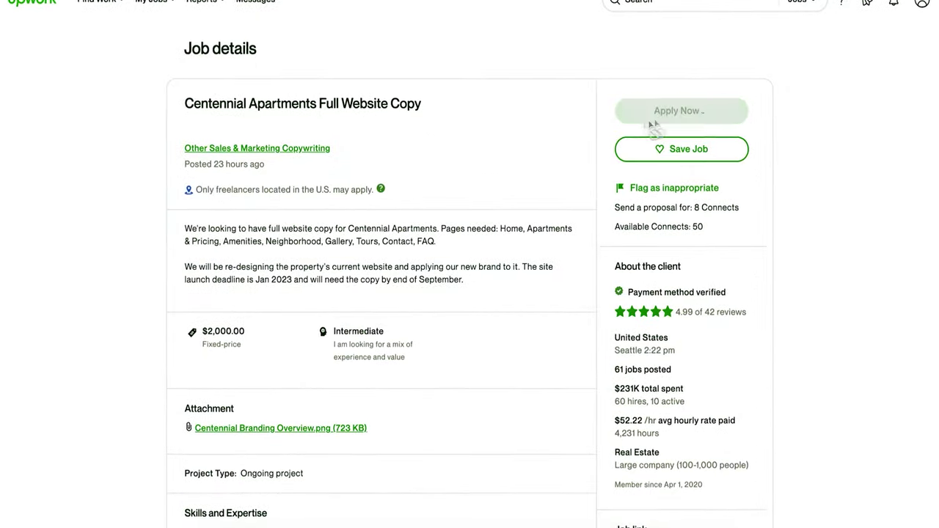